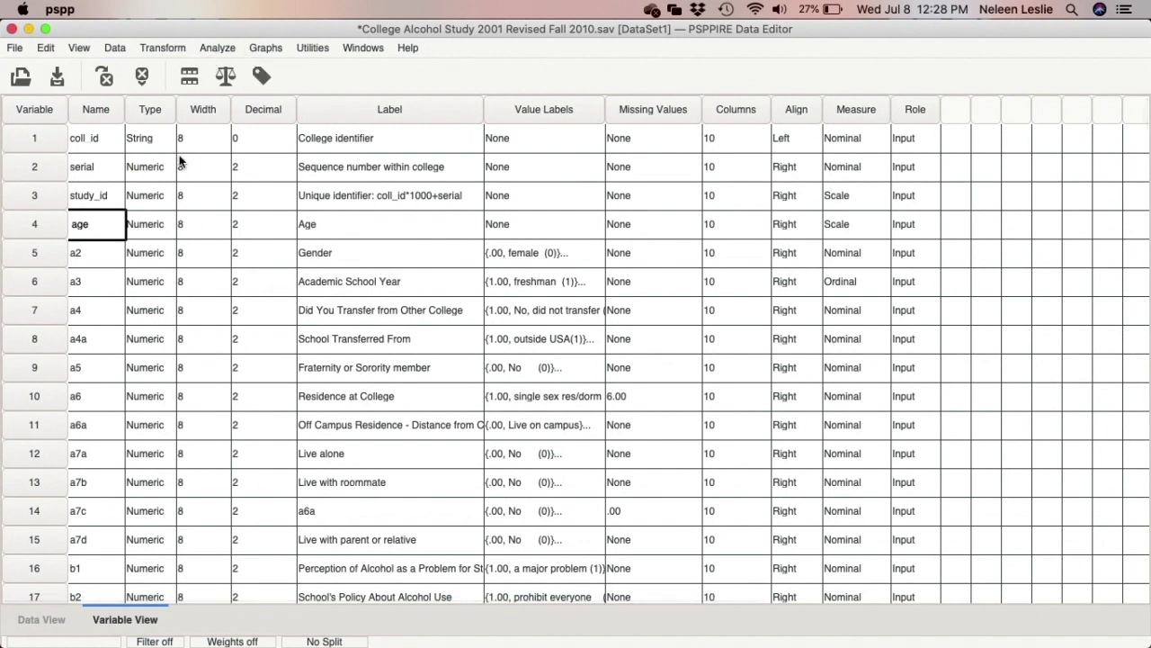
# Open the Frequencies dialog and replace a6 with age as the analysed variable
pyautogui.click(207, 49)
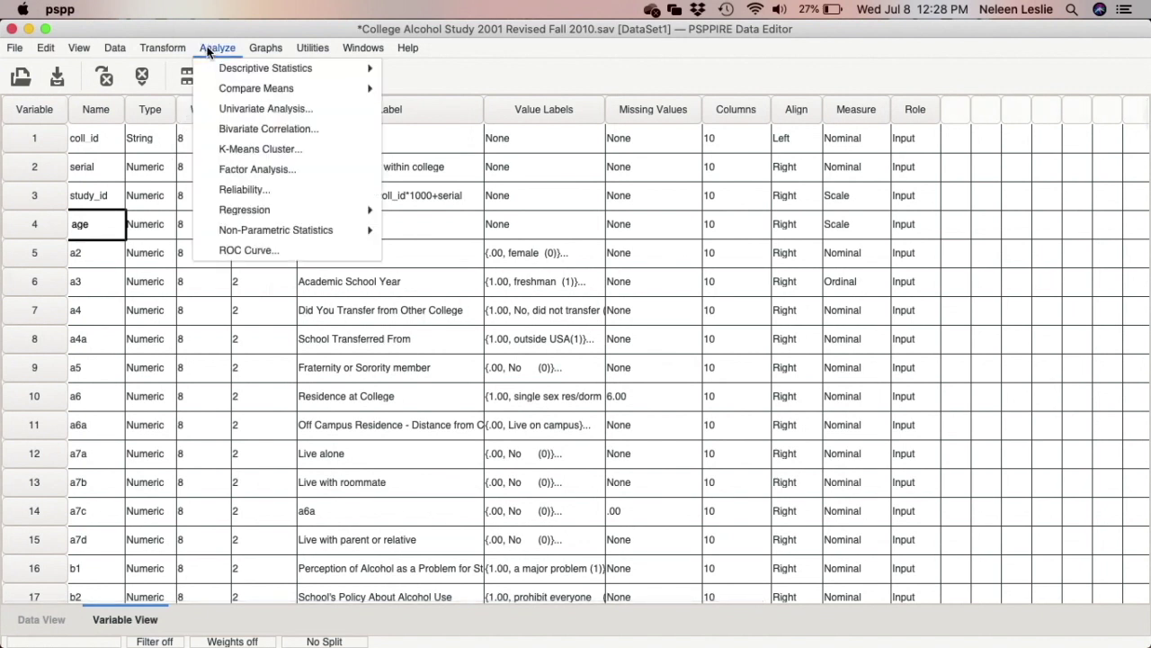
pyautogui.moveTo(227, 72)
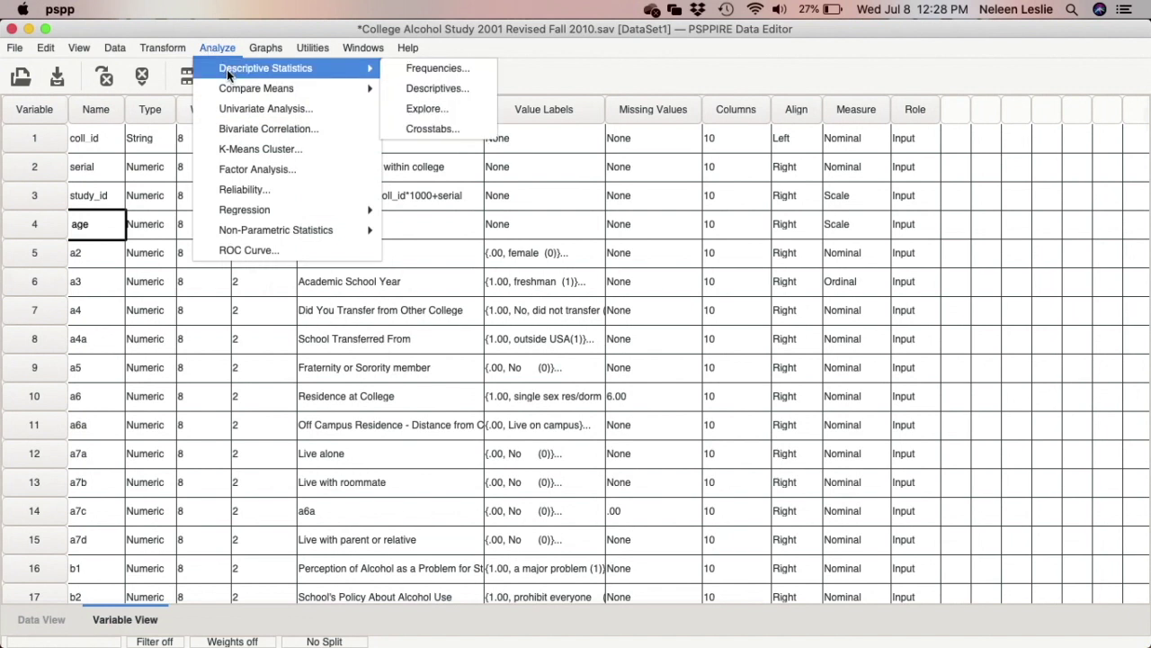
pyautogui.click(436, 68)
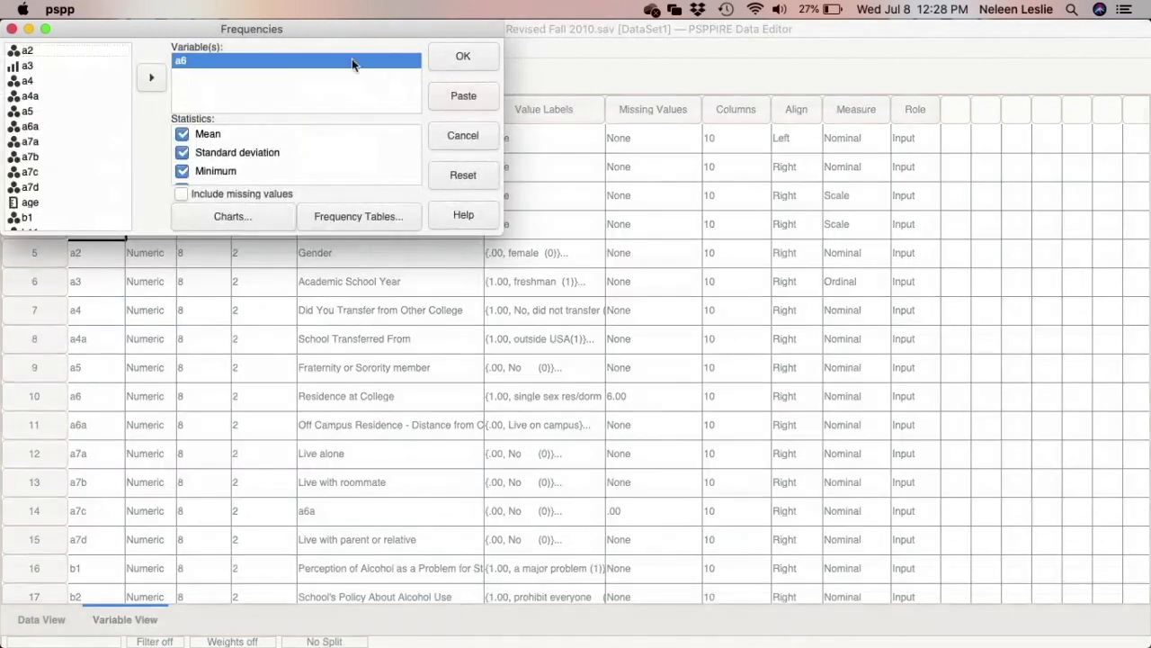
pyautogui.scroll(-3, 14, 142)
pyautogui.click(33, 130)
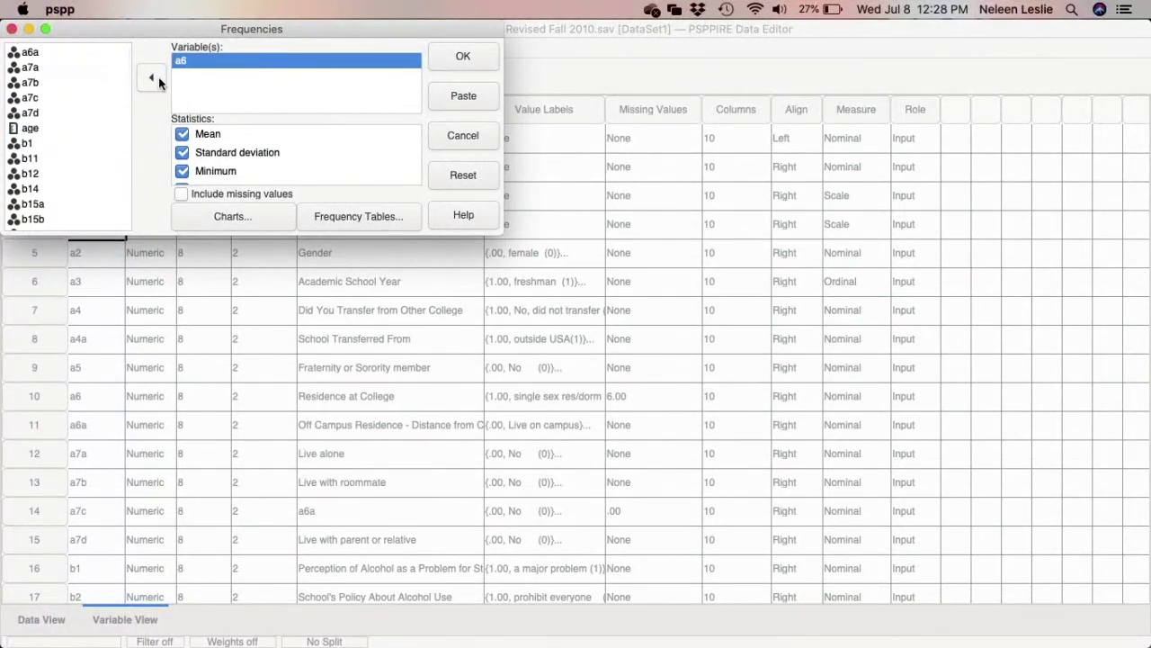
pyautogui.click(152, 78)
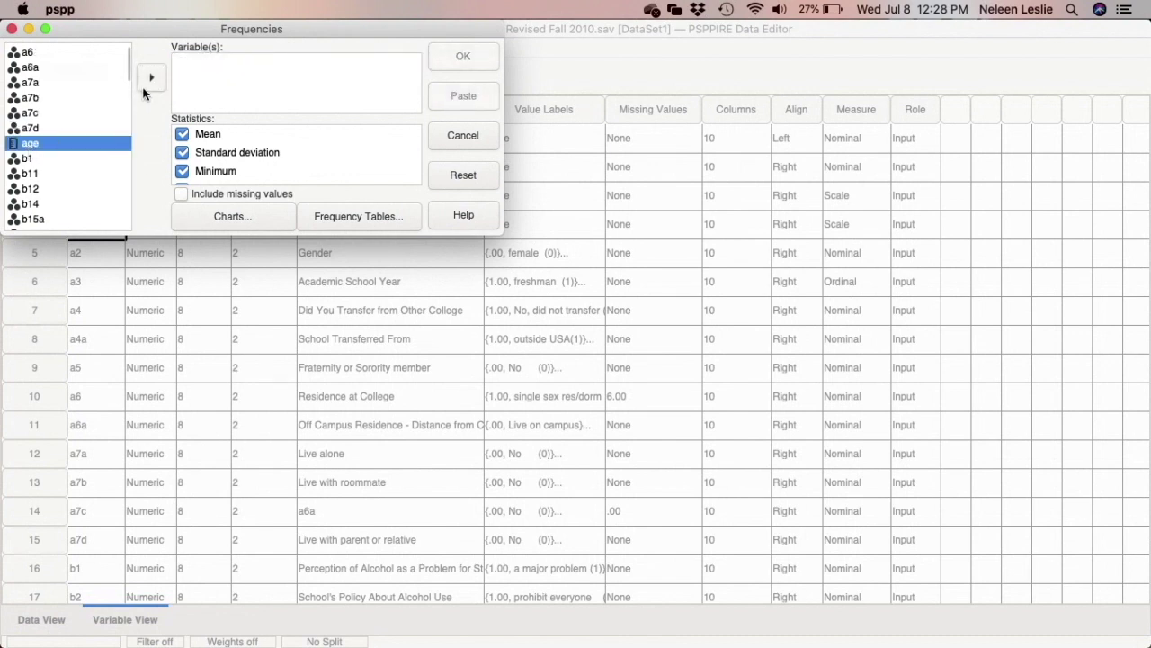
pyautogui.click(152, 77)
# Tick Mode and Median in the Frequencies statistics list
pyautogui.scroll(-5, 251, 149)
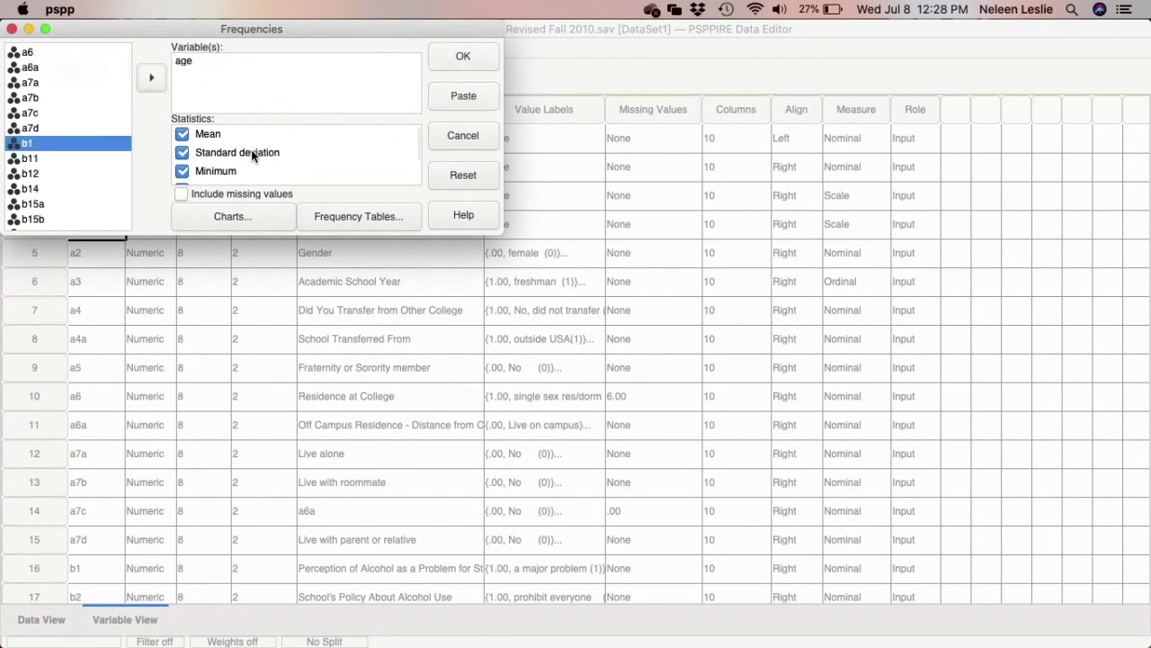
pyautogui.scroll(5, 251, 153)
pyautogui.scroll(-5, 183, 151)
pyautogui.scroll(-1, 183, 144)
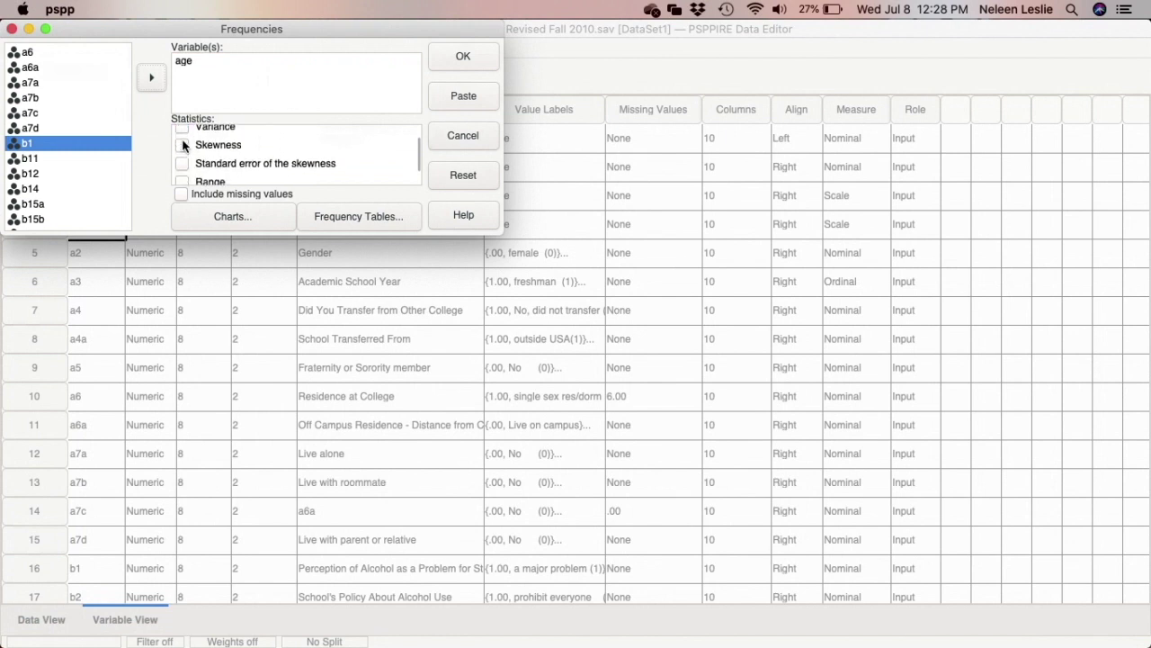
pyautogui.click(183, 155)
pyautogui.scroll(-1, 182, 144)
pyautogui.scroll(-1, 183, 148)
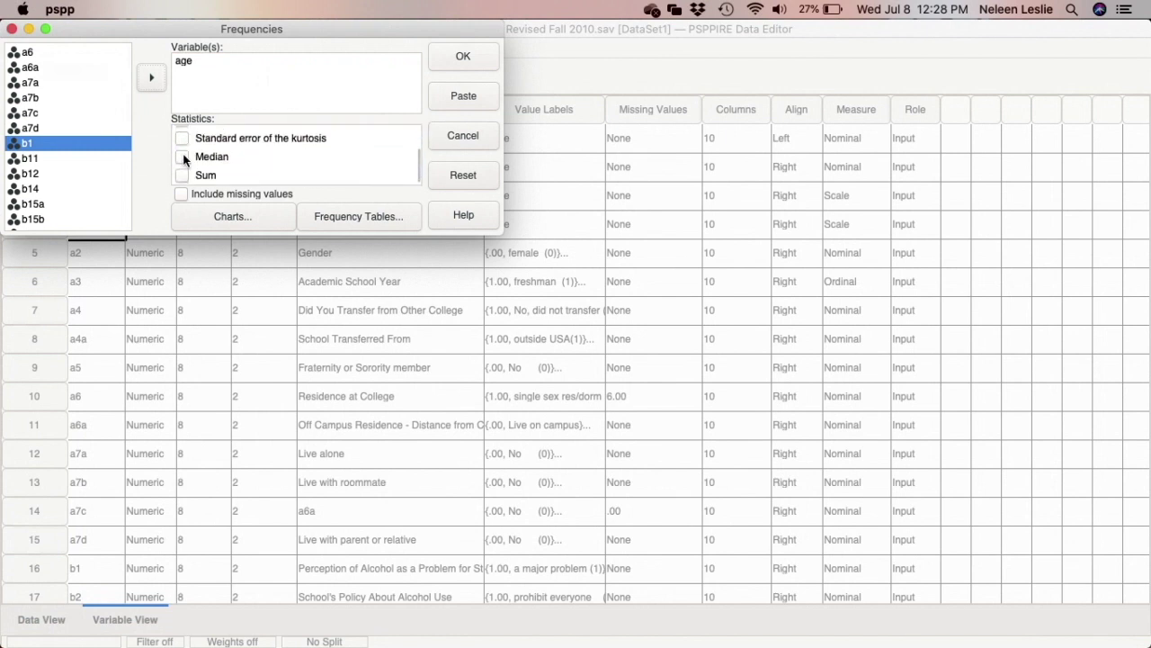
pyautogui.click(184, 158)
pyautogui.scroll(2, 185, 163)
pyautogui.scroll(-2, 185, 163)
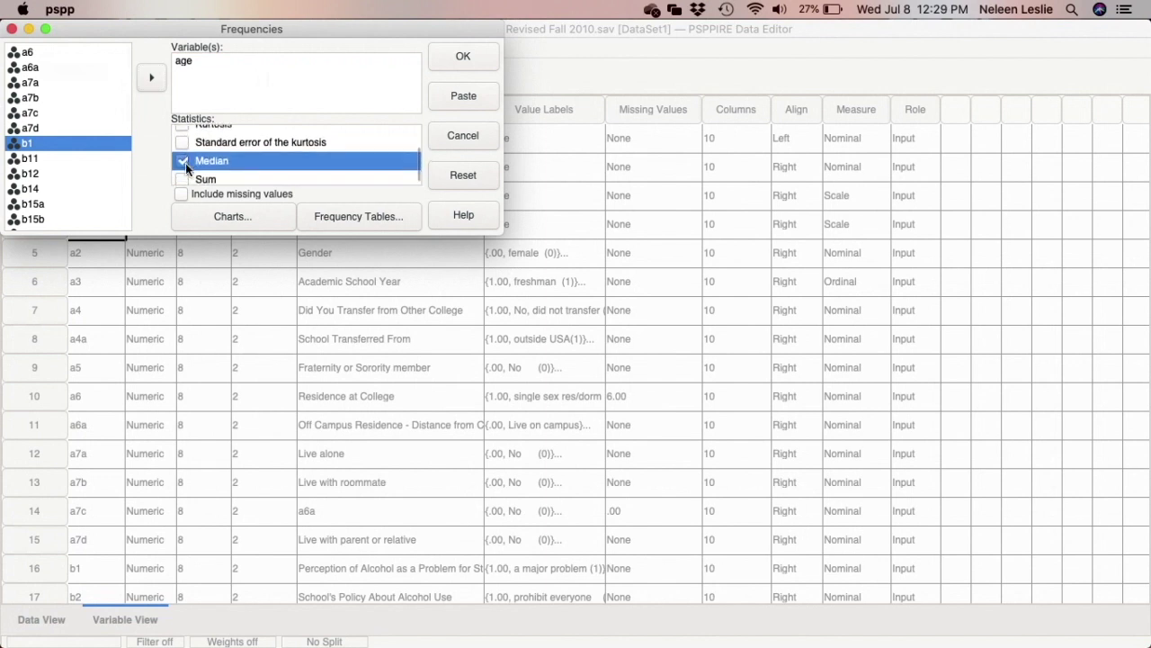
pyautogui.scroll(8, 185, 163)
pyautogui.scroll(2, 185, 163)
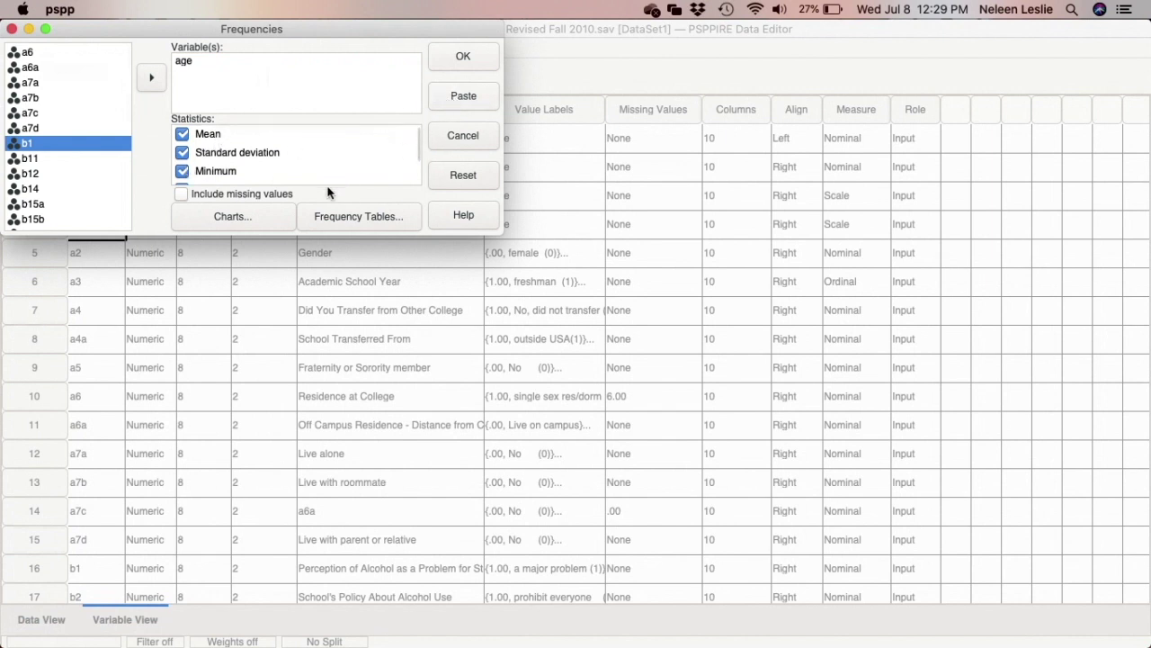
pyautogui.click(250, 224)
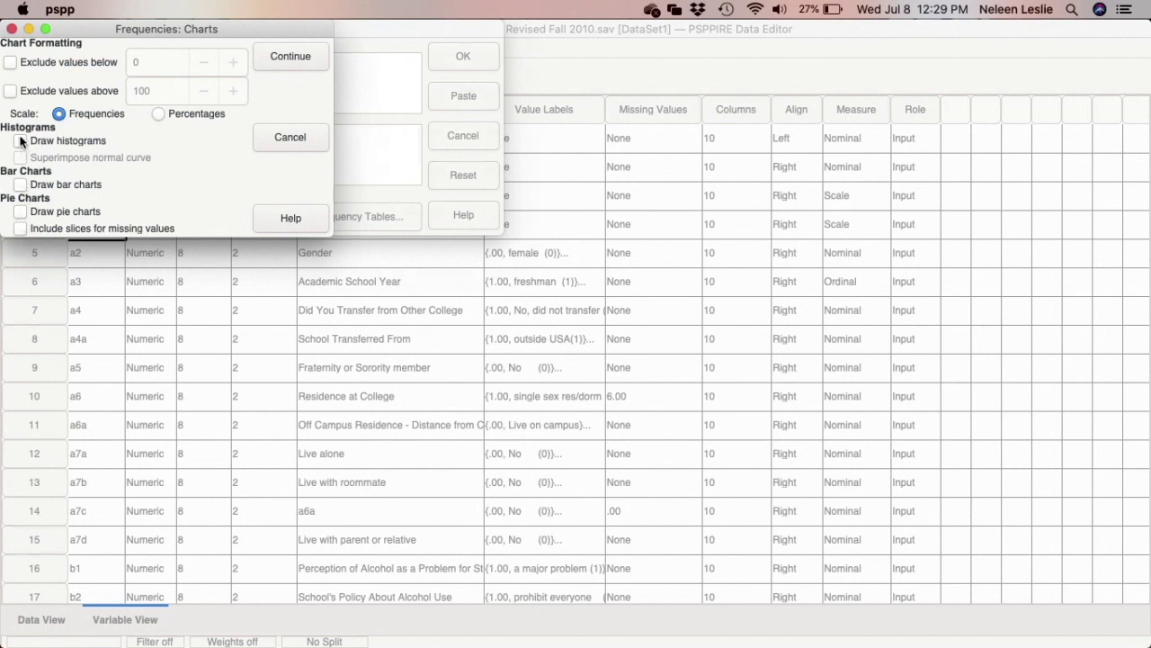
pyautogui.click(284, 57)
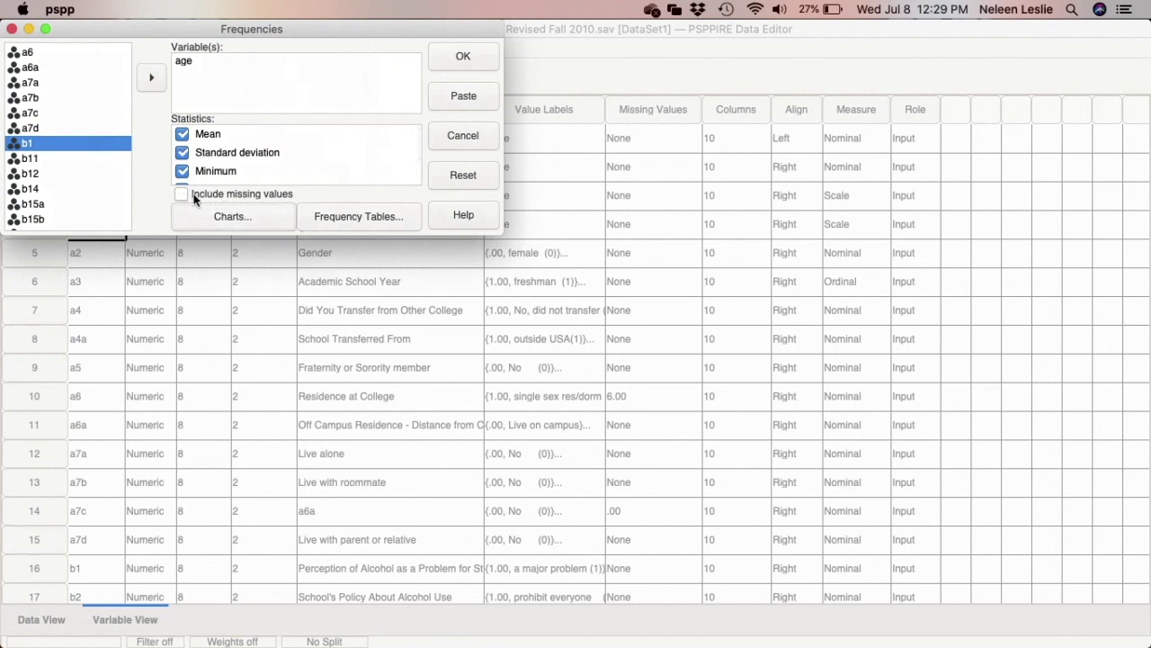
pyautogui.scroll(-1, 243, 178)
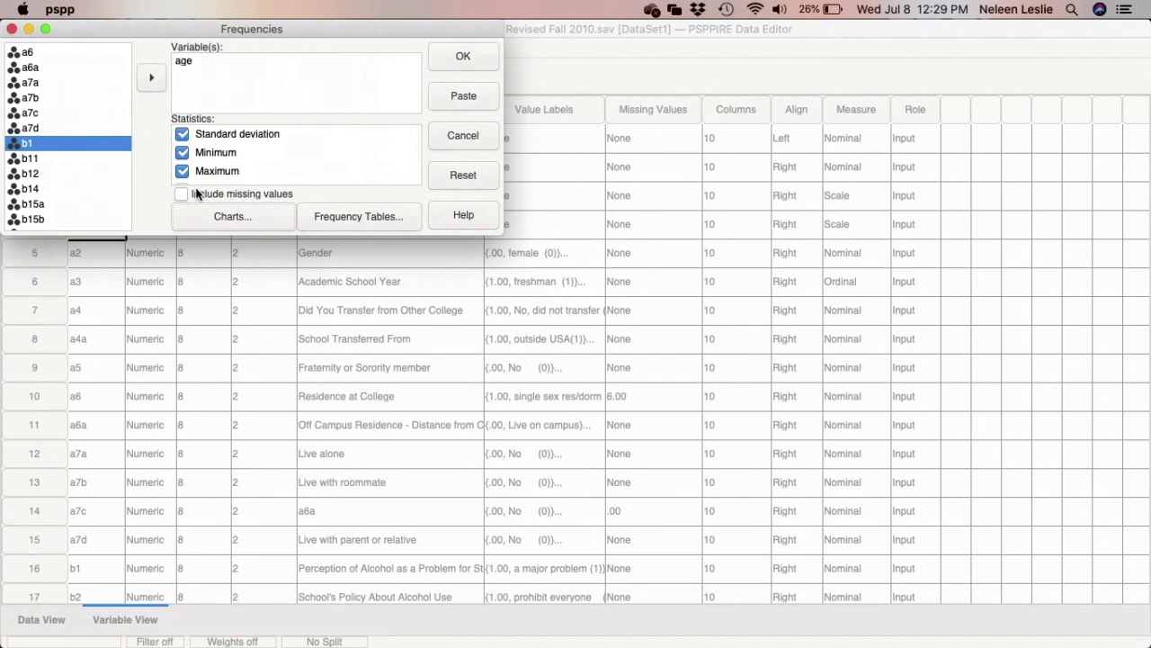
pyautogui.click(320, 216)
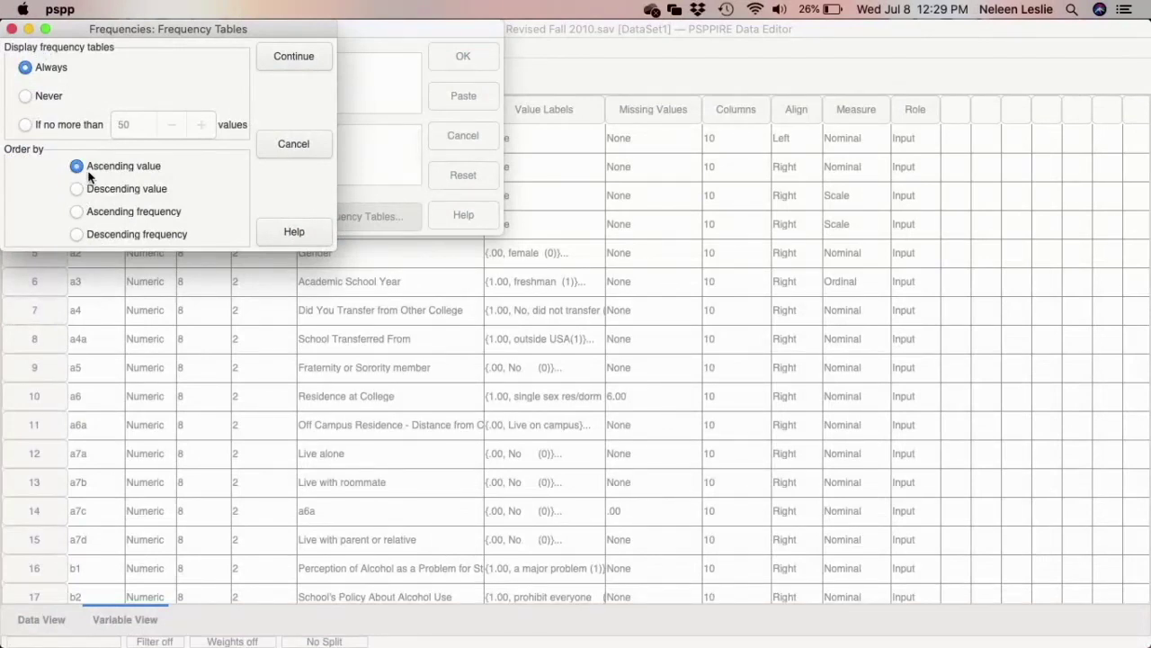
pyautogui.click(280, 57)
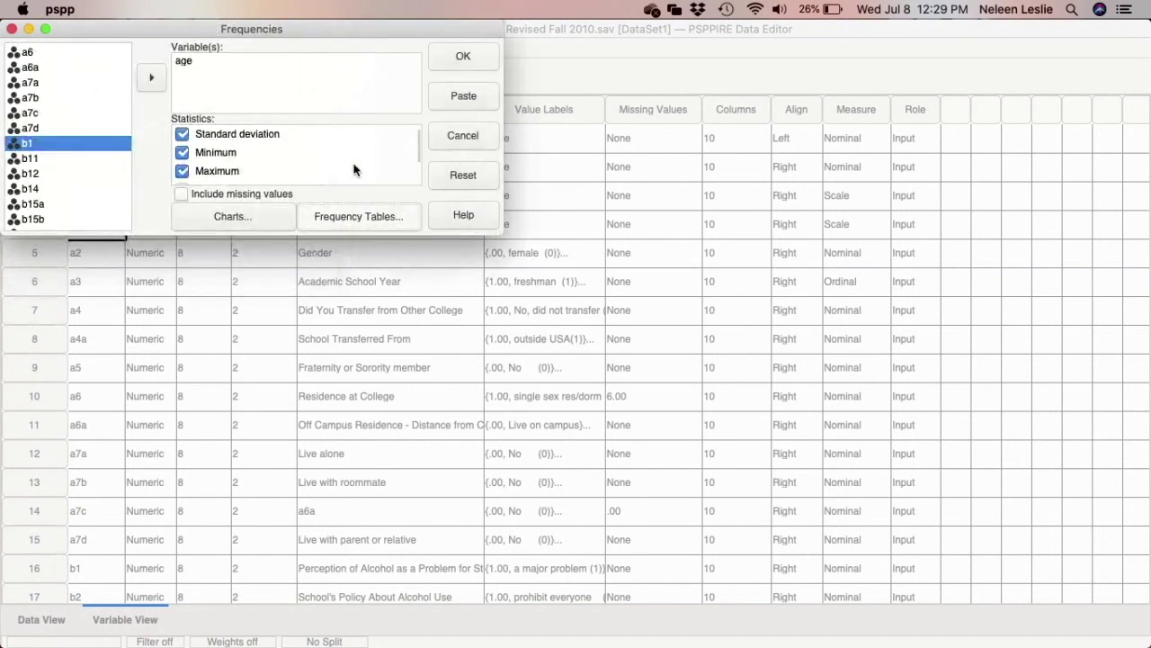
pyautogui.click(459, 97)
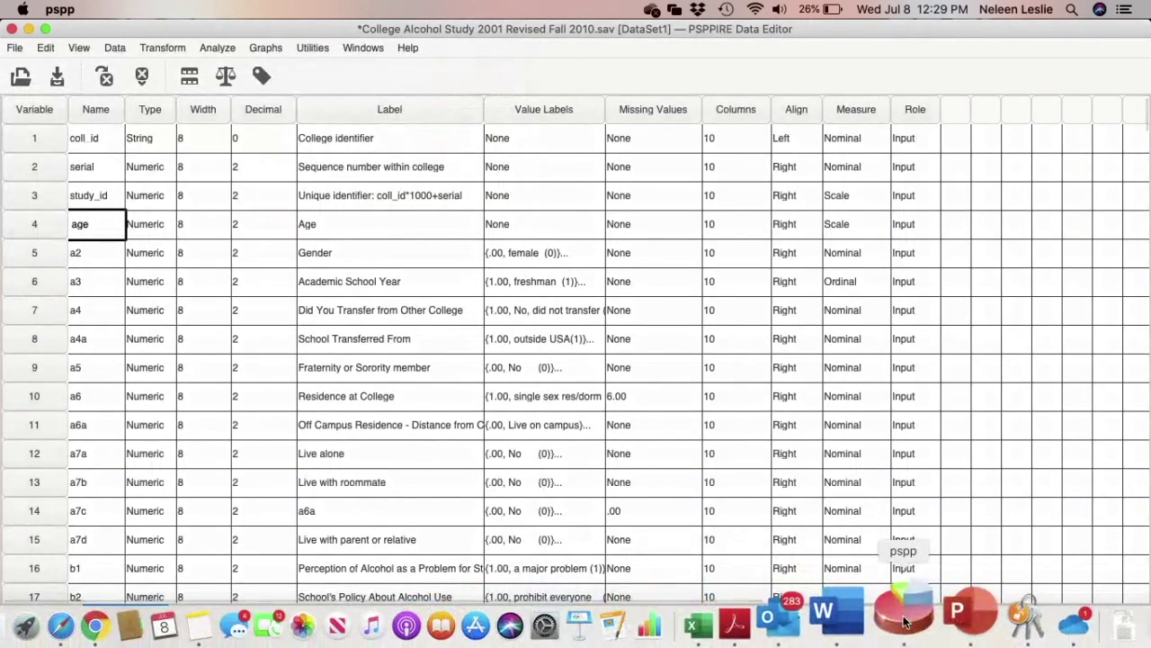
# Use Show All Windows on the PSPP dock icon to reveal the Syntax Editor with the age FREQUENCIES command
pyautogui.rightClick(903, 621)
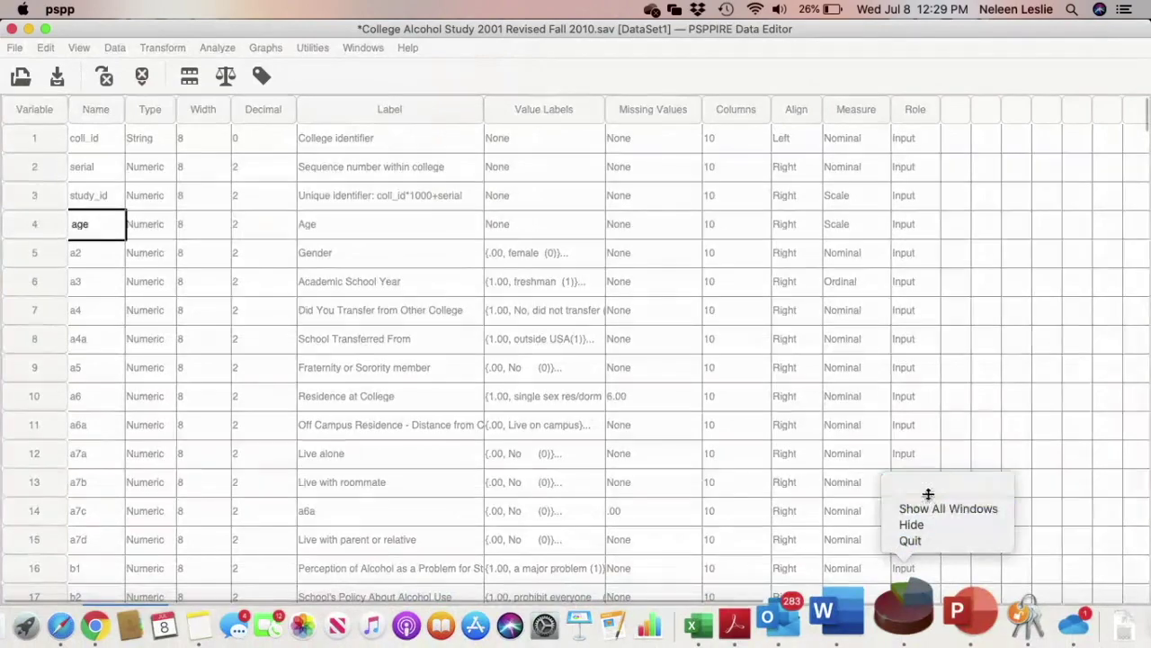
pyautogui.click(926, 508)
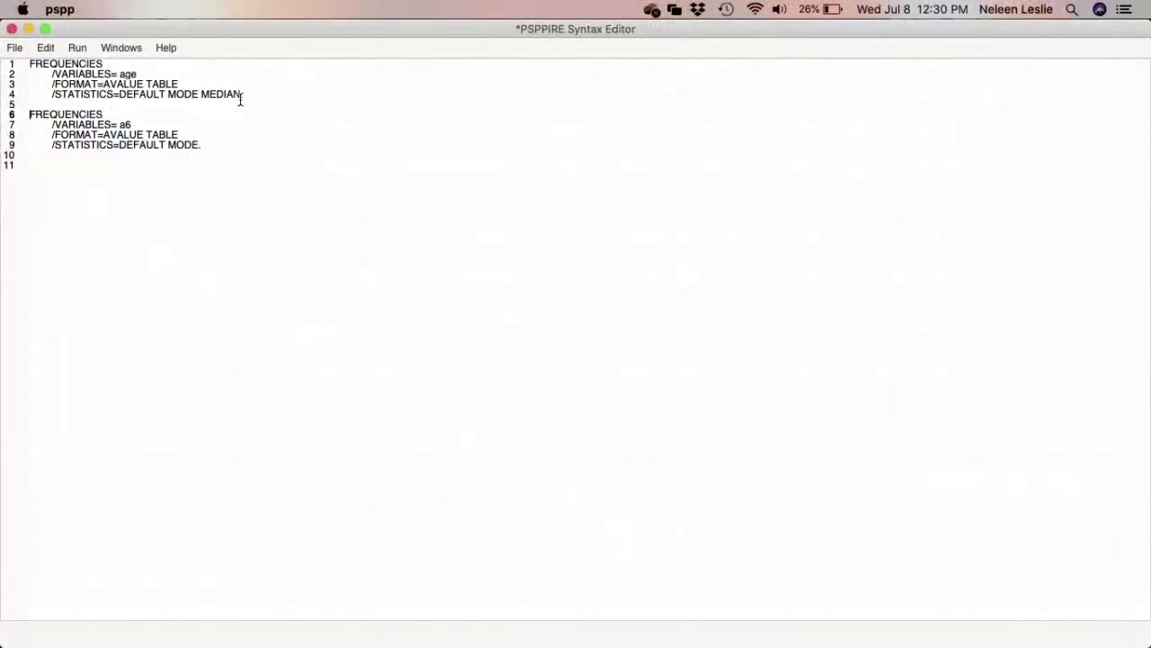
# Delete the a6 FREQUENCIES block, leaving only the age command with MODE and MEDIAN
pyautogui.moveTo(245, 94); pyautogui.dragTo(31, 75)
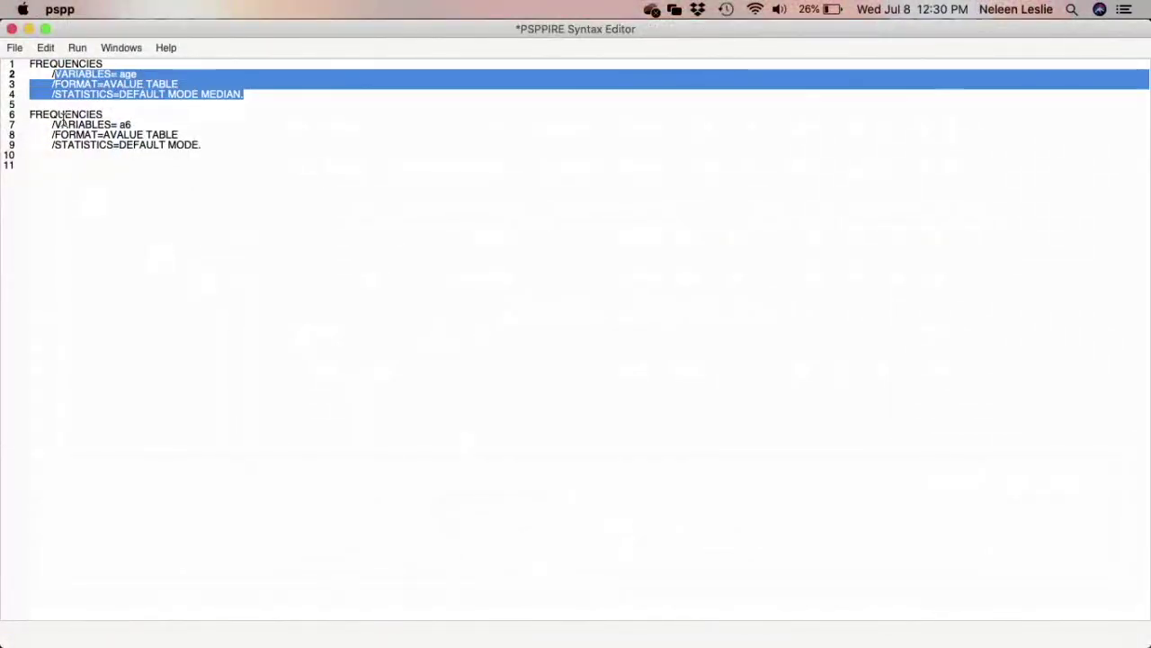
pyautogui.click(29, 120)
pyautogui.moveTo(29, 115); pyautogui.dragTo(184, 155)
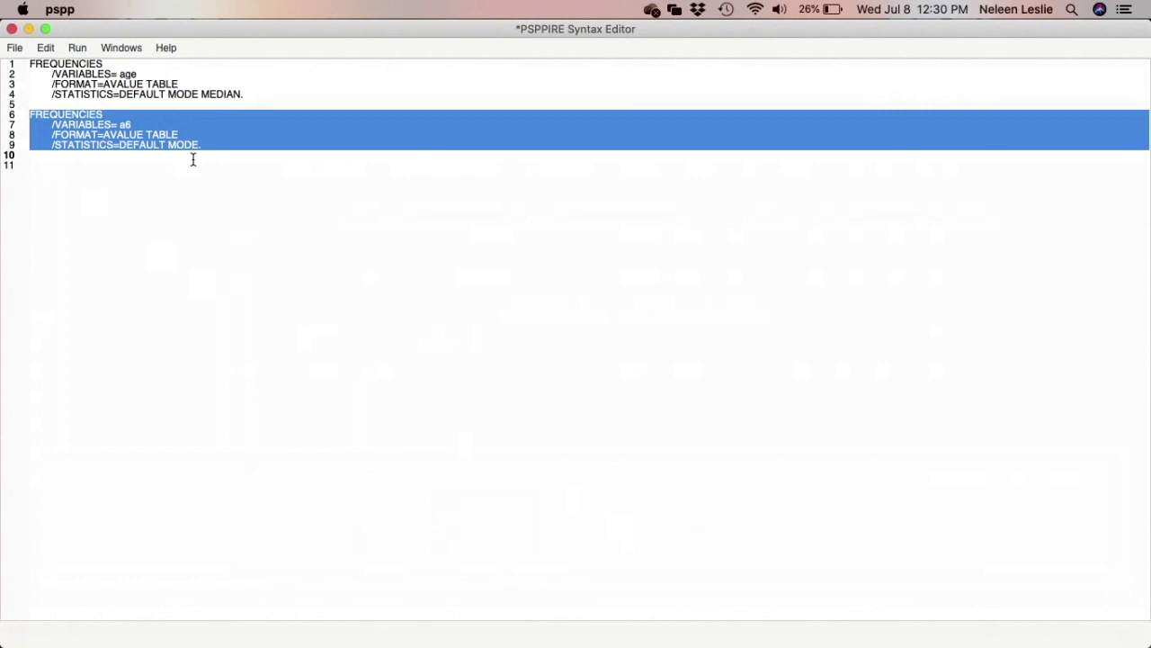
pyautogui.press('BackSpace')
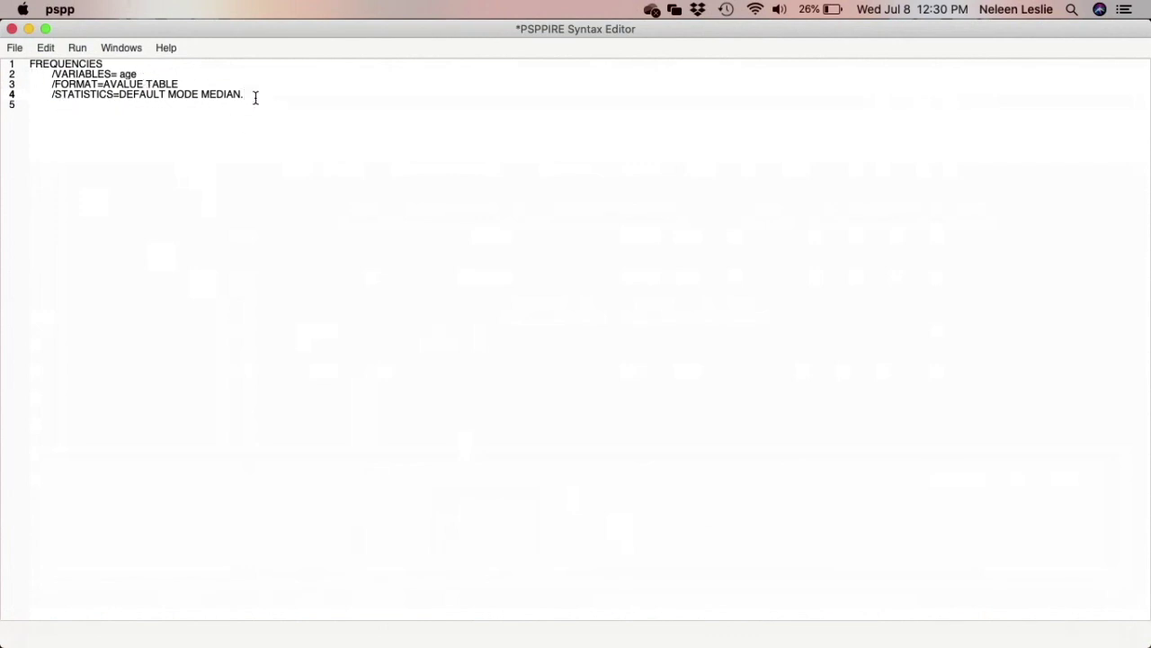
pyautogui.moveTo(257, 96); pyautogui.dragTo(4, 59)
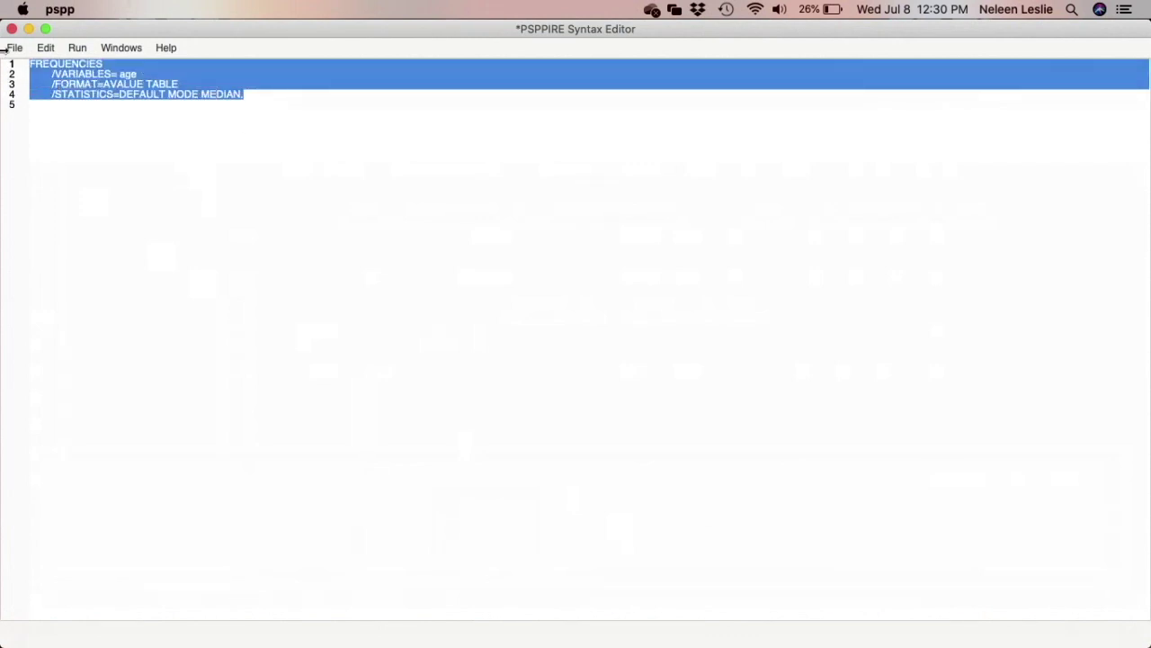